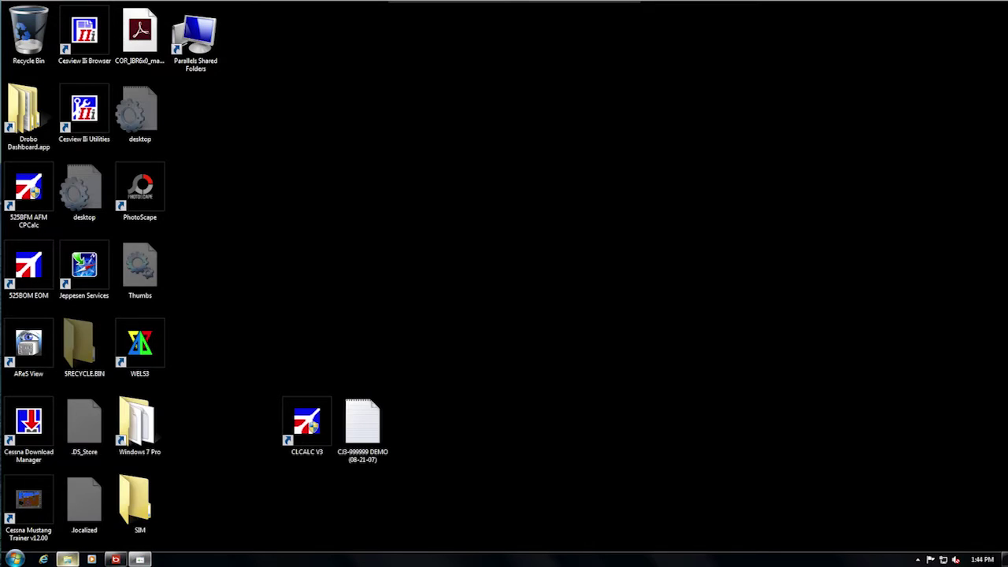
- Open the CJ3 CLC DB VIDEO disc in DVD RW Drive (E:) from Computer in Windows Explorer
mouse_move(68, 559)
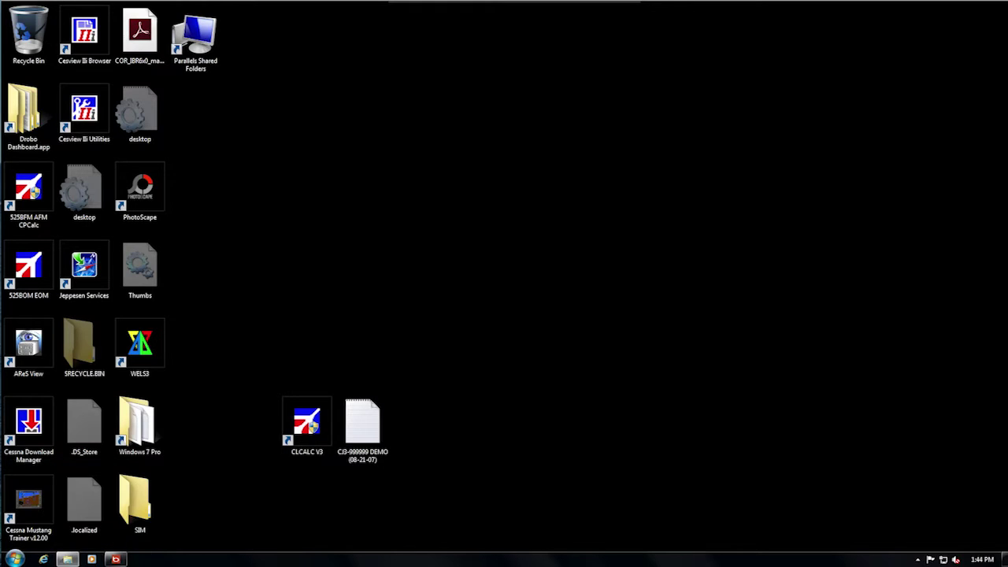
click(67, 559)
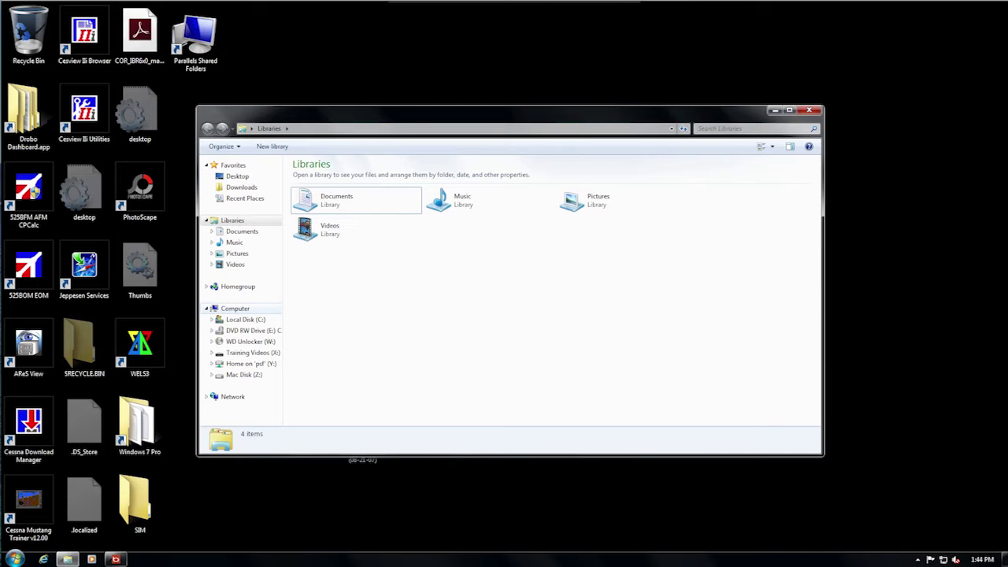
click(234, 308)
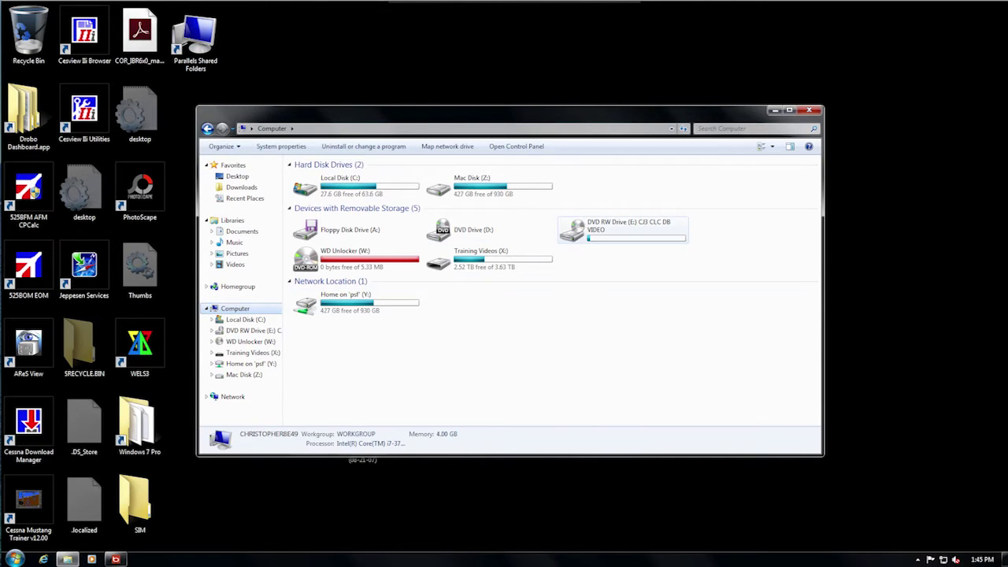
mouse_move(622, 233)
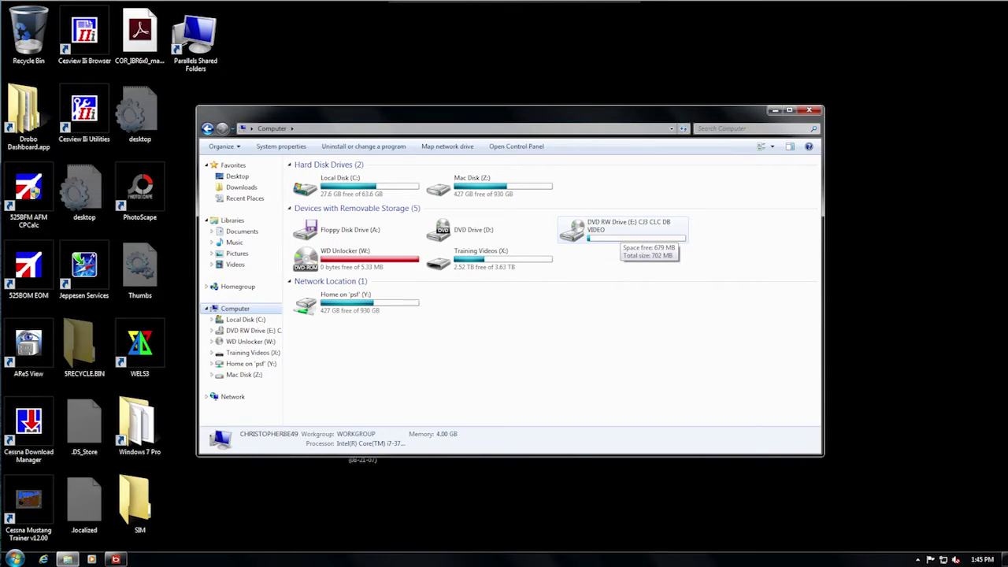
click(622, 230)
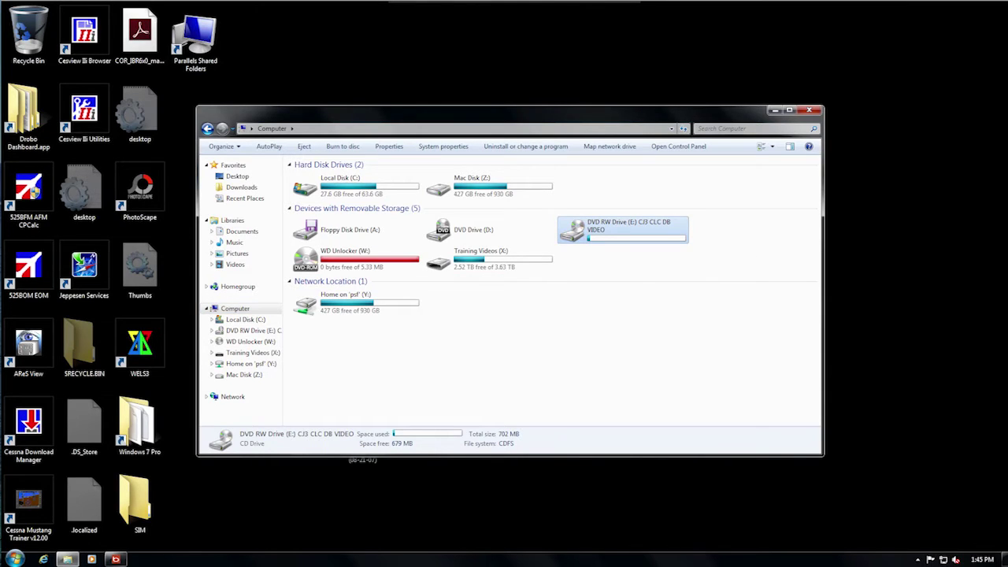
right_click(621, 234)
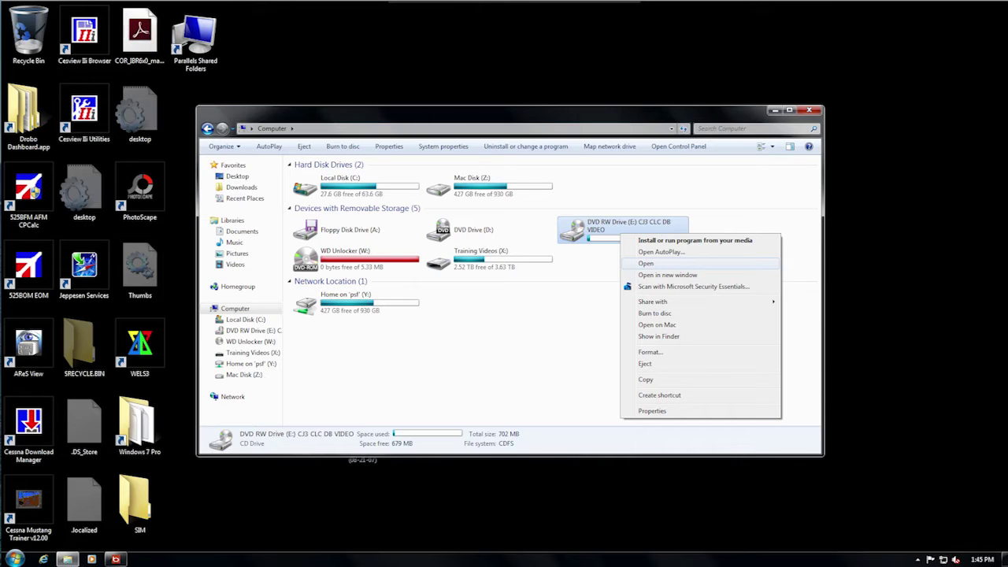
key(Return)
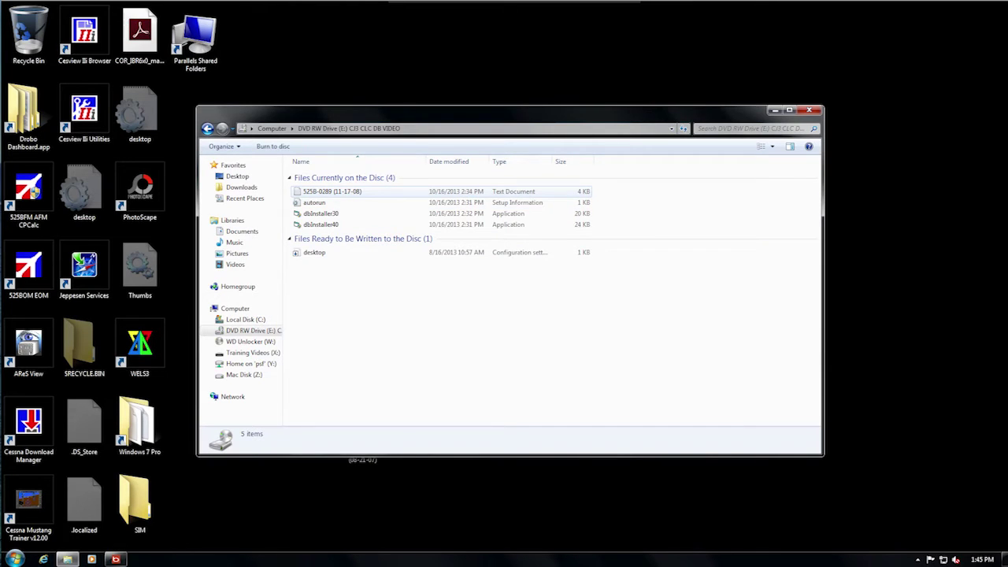
click(331, 191)
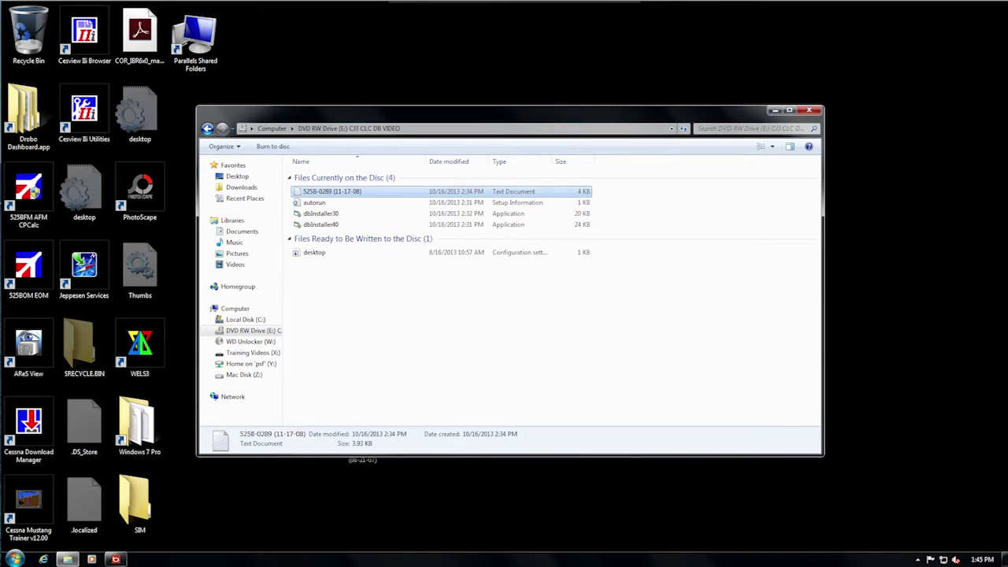
right_click(326, 196)
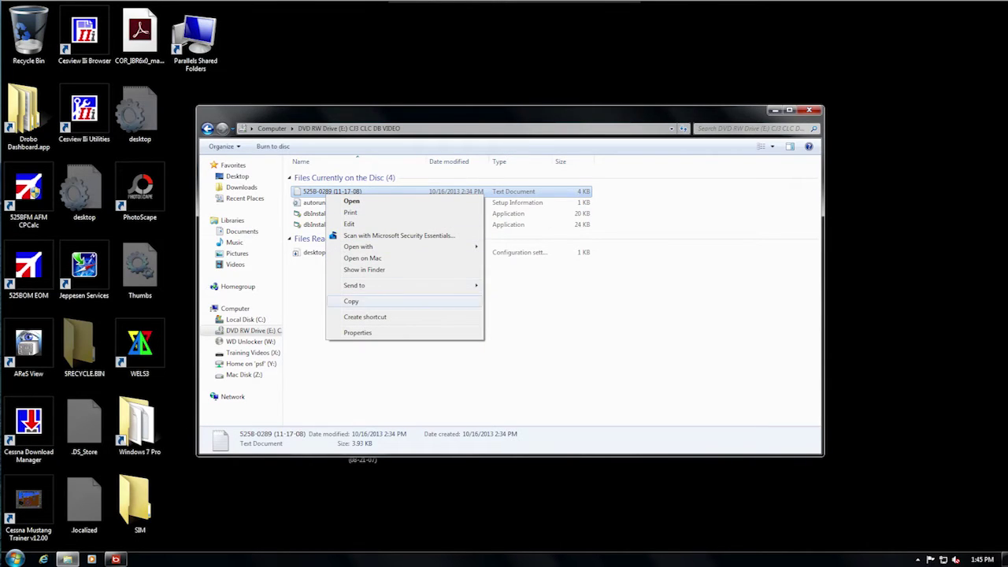
click(350, 301)
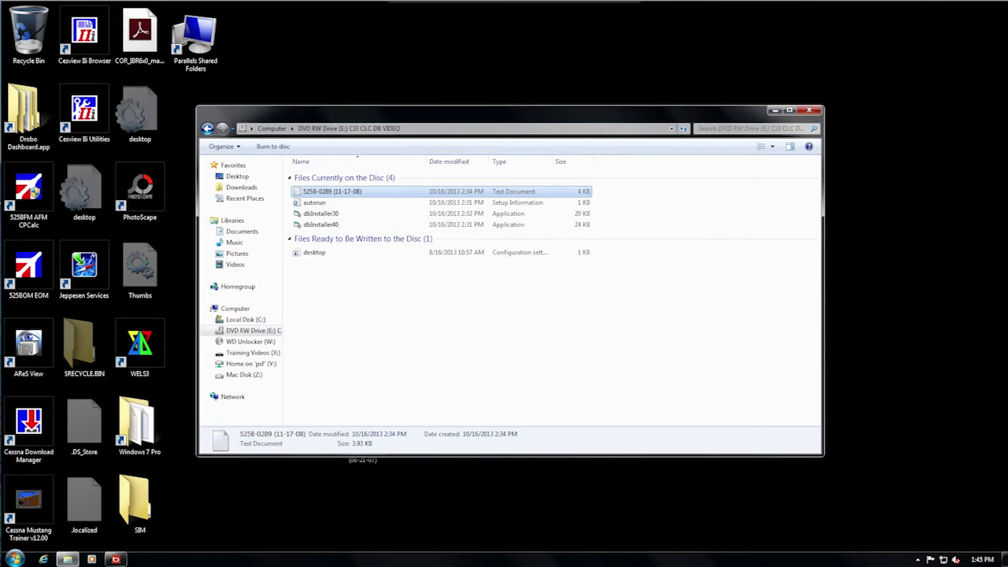
click(775, 109)
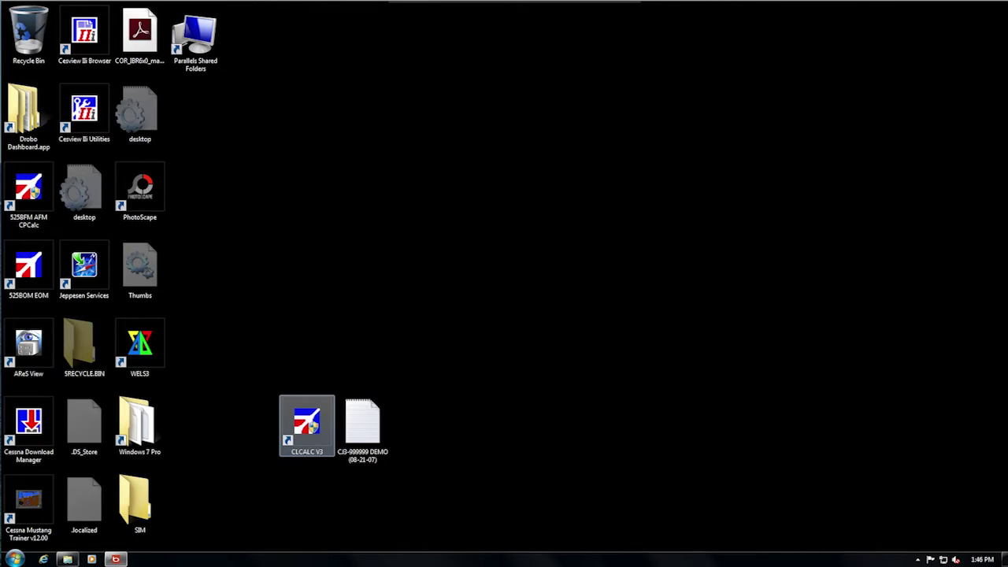
- Open the CLCALC V3 shortcut's Properties, review its Compatibility settings, and return to the Shortcut tab
right_click(309, 415)
click(343, 407)
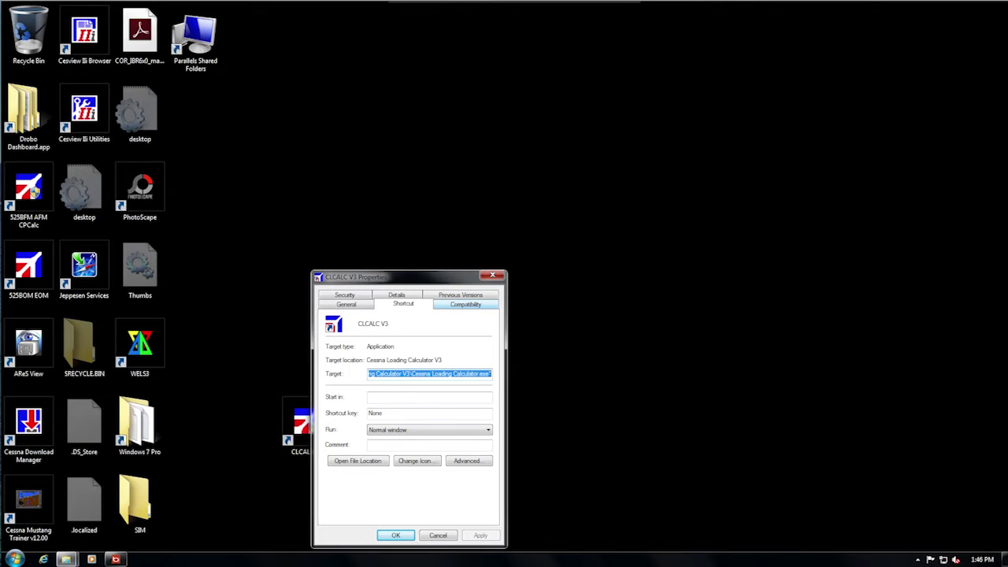
click(465, 304)
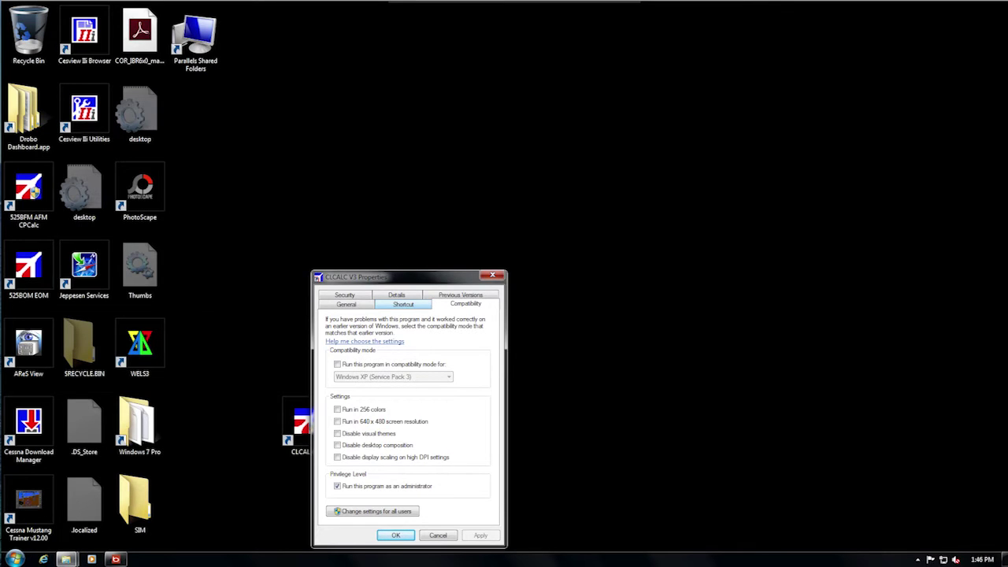
click(402, 304)
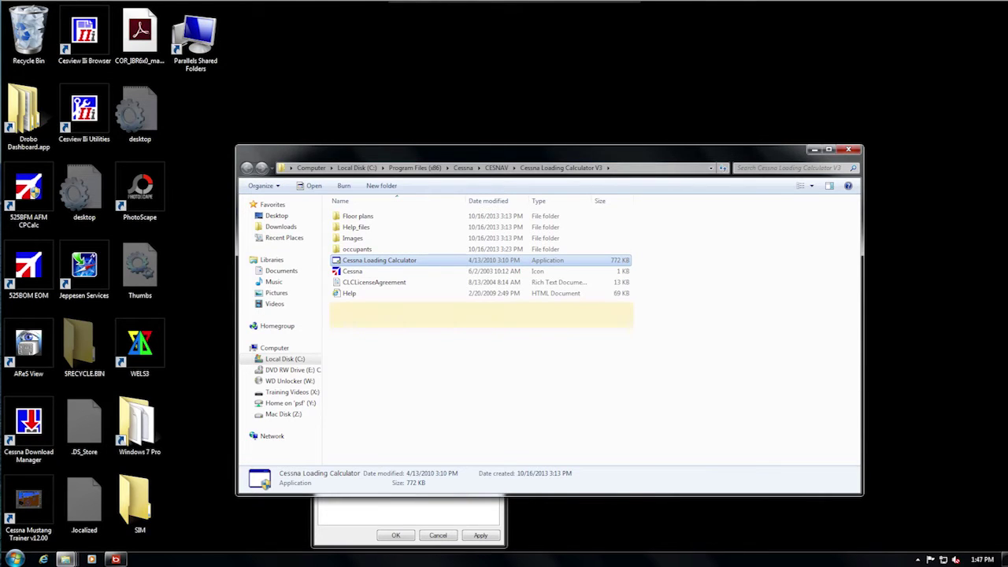
right_click(352, 320)
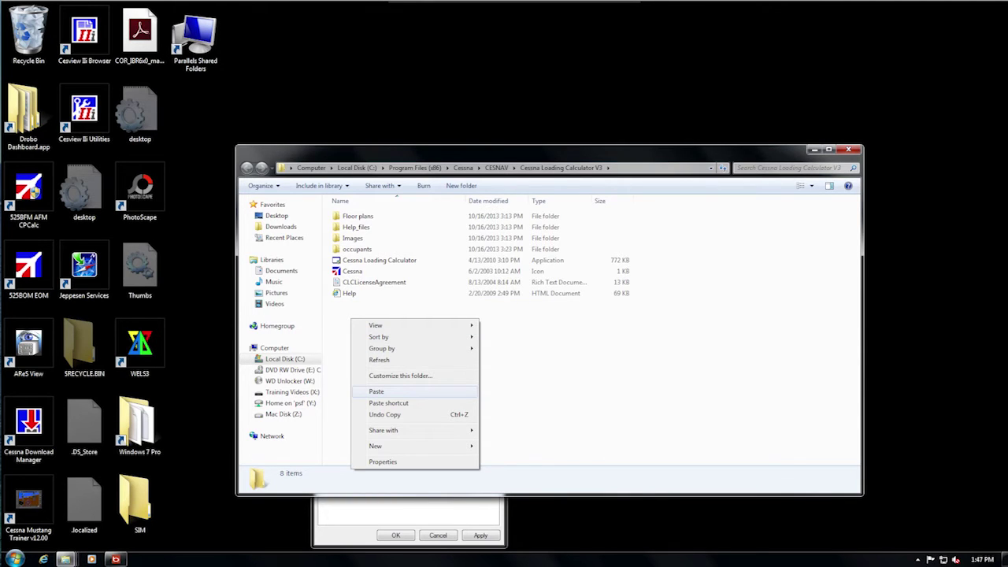
click(377, 392)
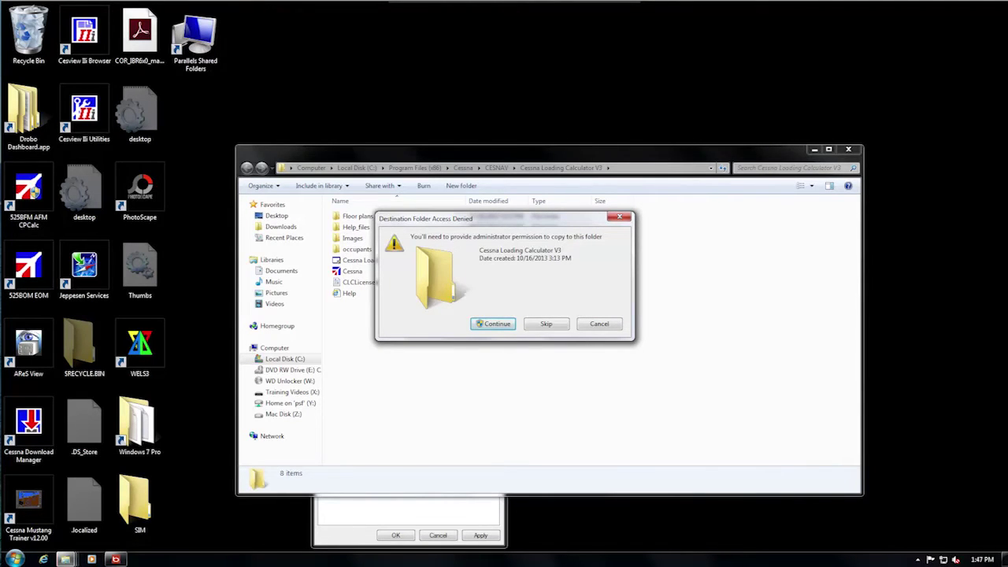
key(Return)
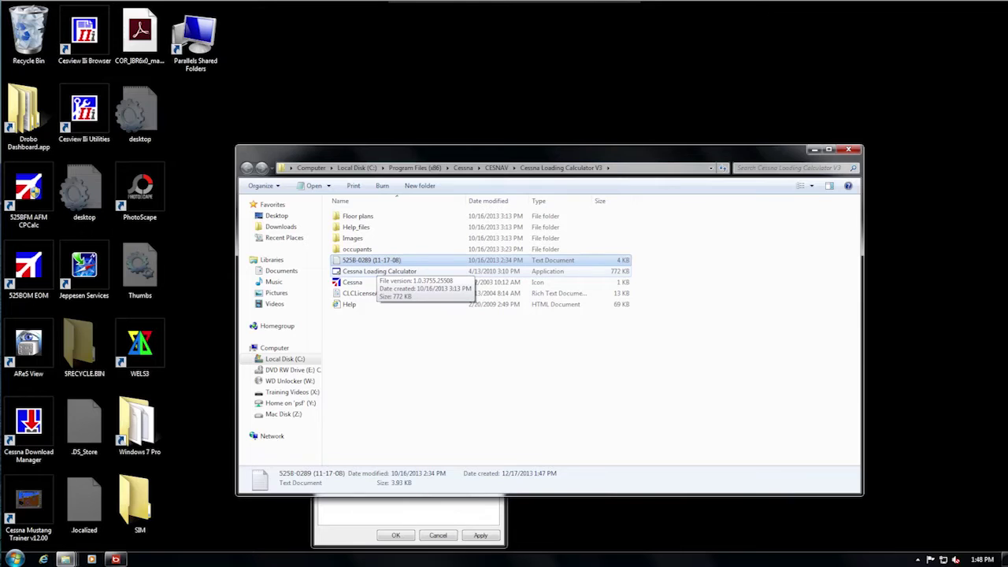
right_click(387, 261)
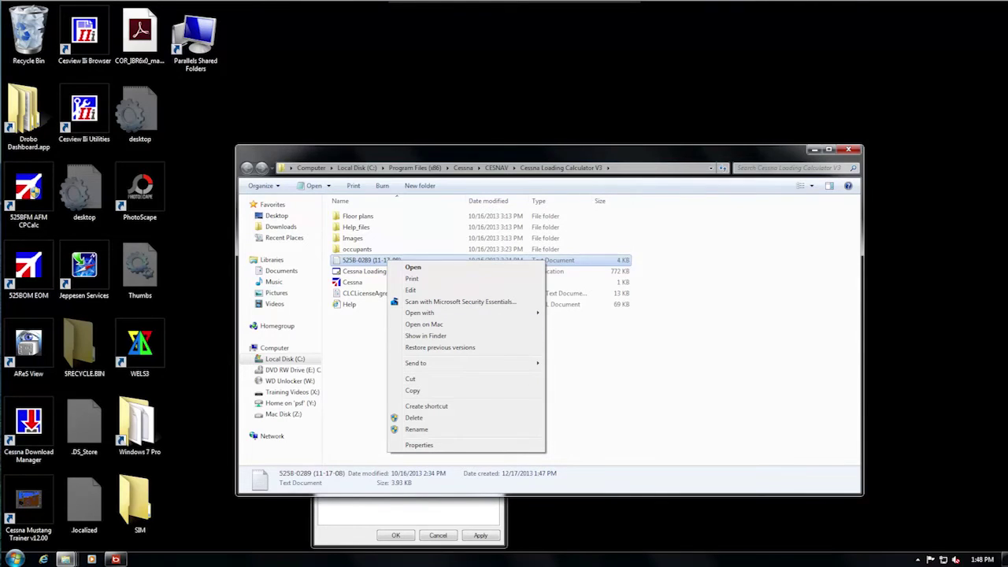
key(r)
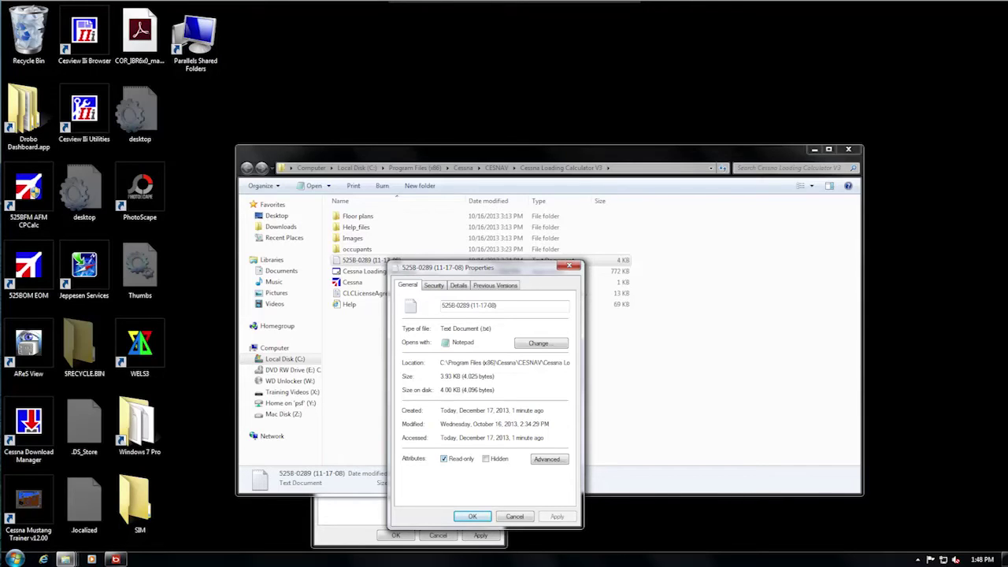
key(alt+r)
key(Return)
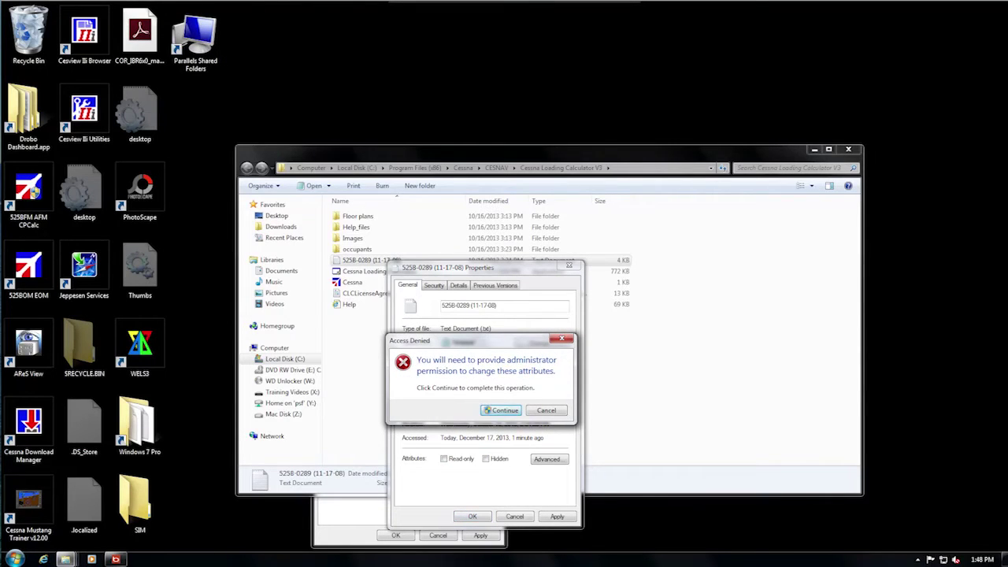
key(Return)
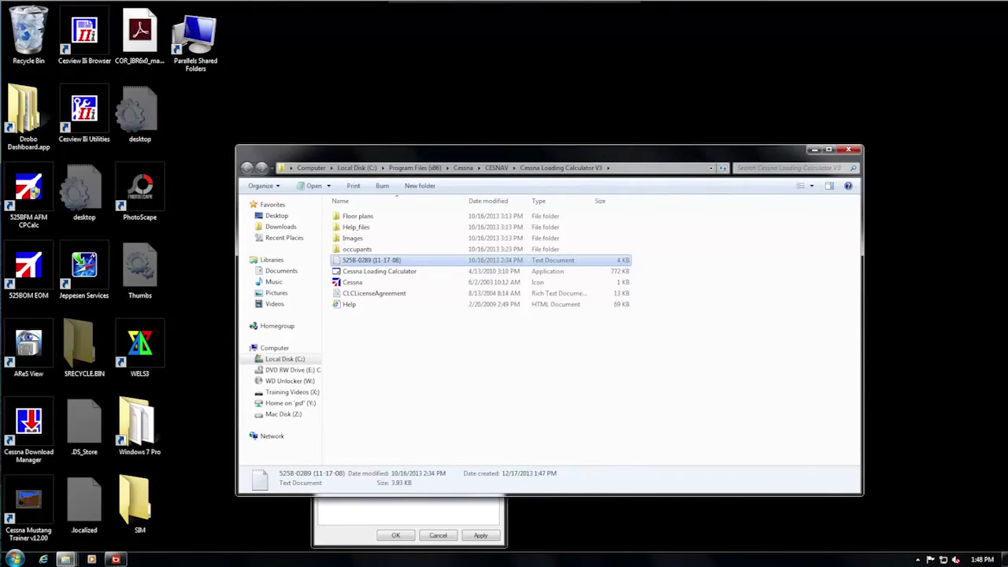
key(alt+F4)
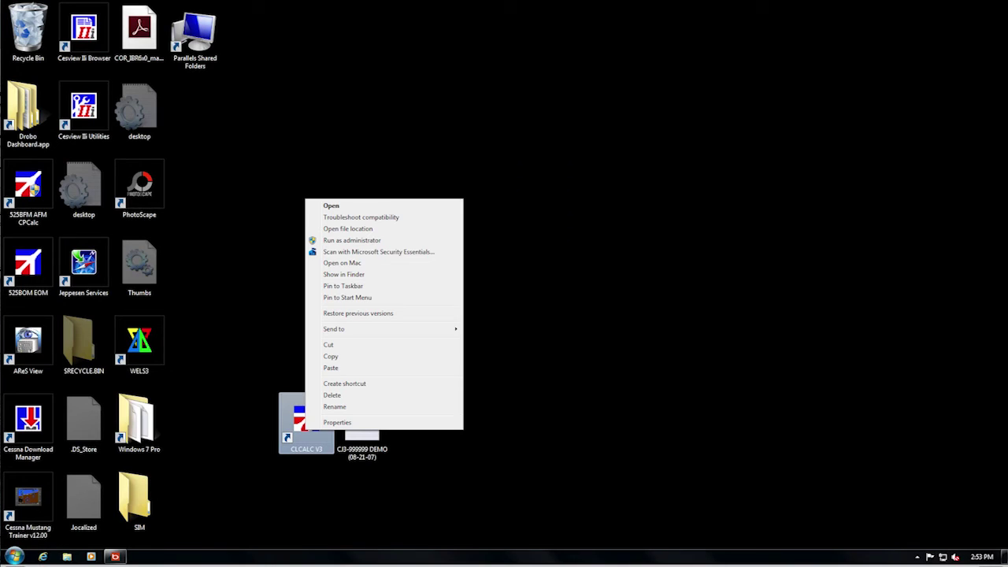
- Enable and apply 'Run this program as an administrator' for the CLCALC V3 shortcut
key(r)
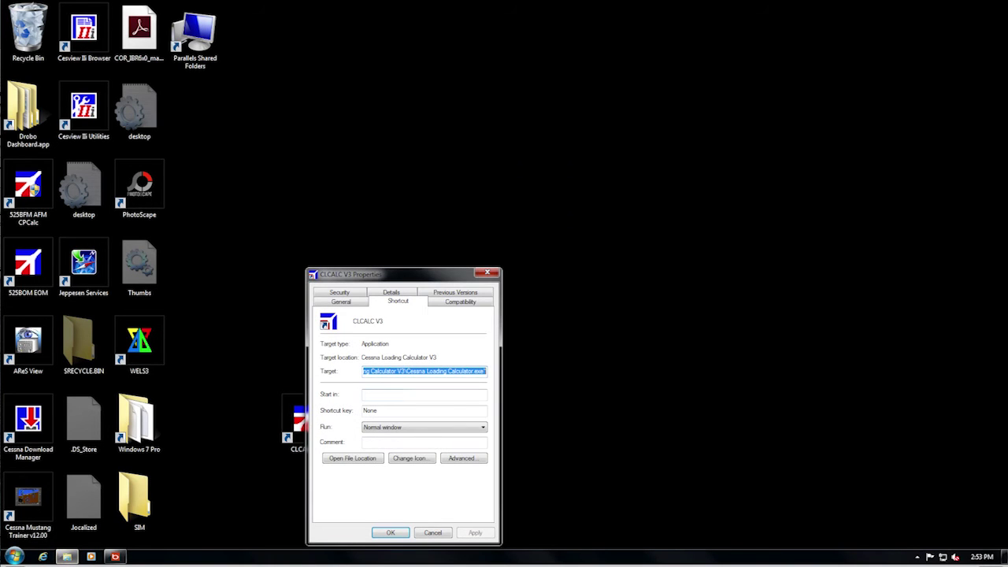
click(460, 301)
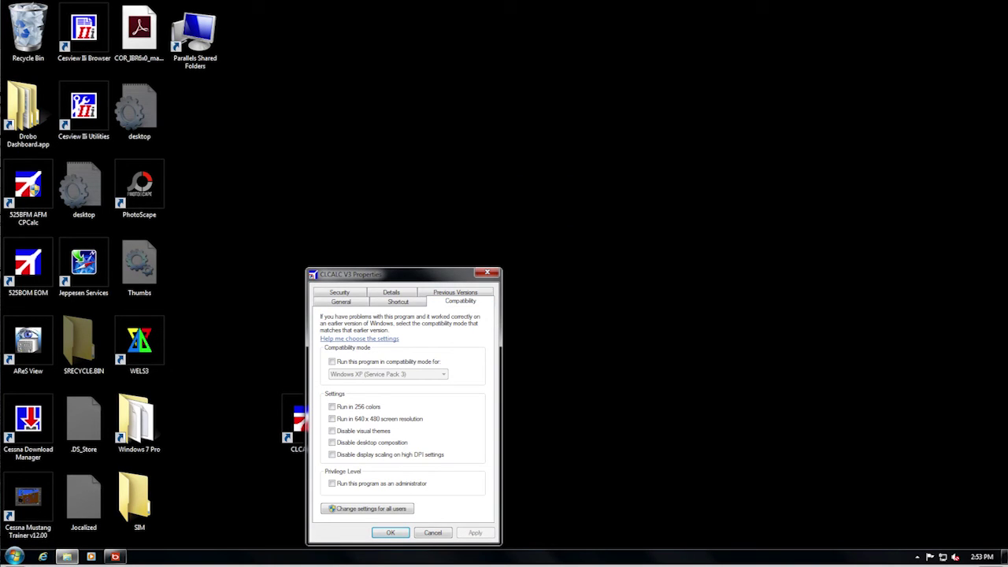
click(332, 483)
click(475, 533)
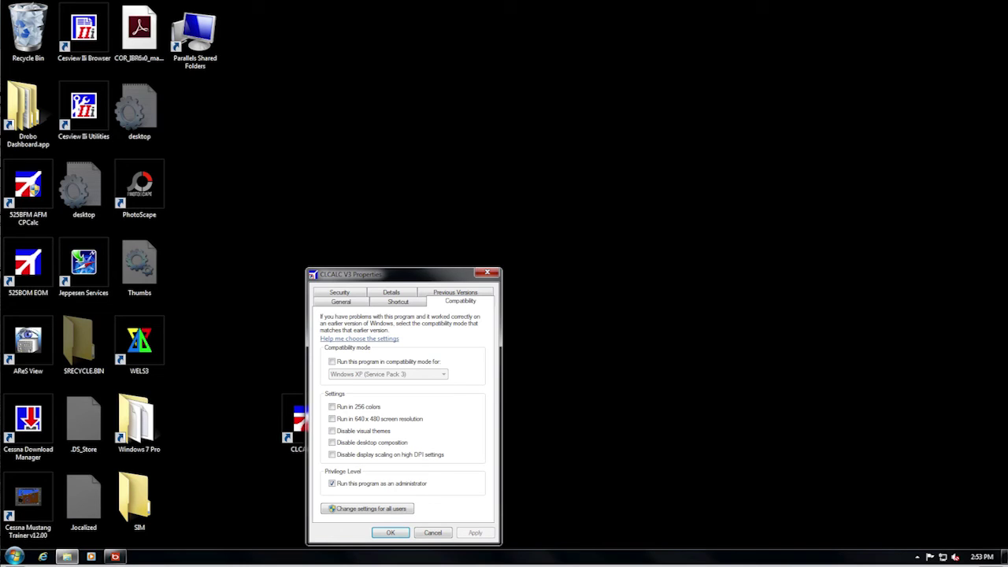
key(ctrl+shift+Tab)
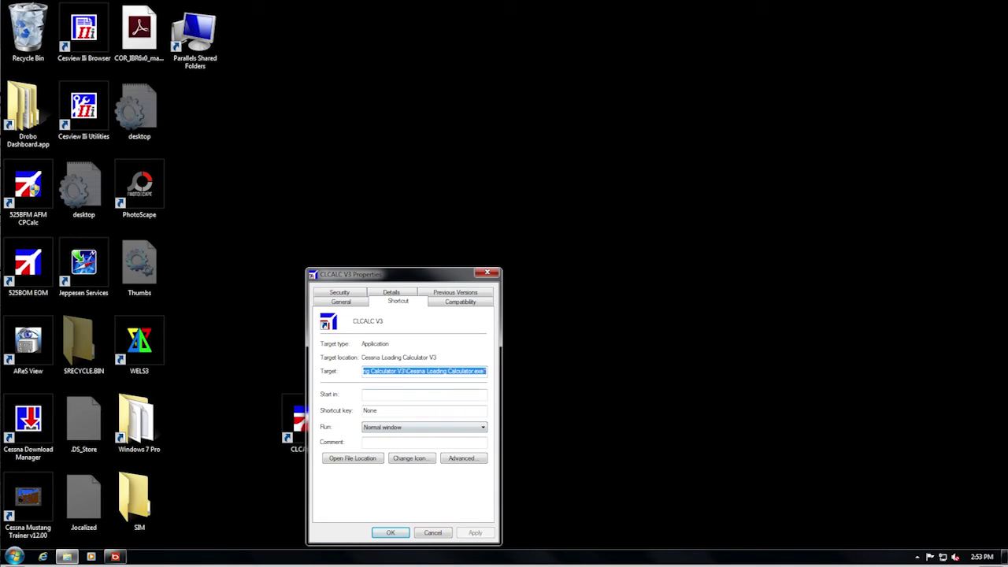
- Paste the CJ3-999999 DEMO (08-21-07) file into the shortcut's Cessna Loading Calculator V3 folder with administrator permission
click(353, 457)
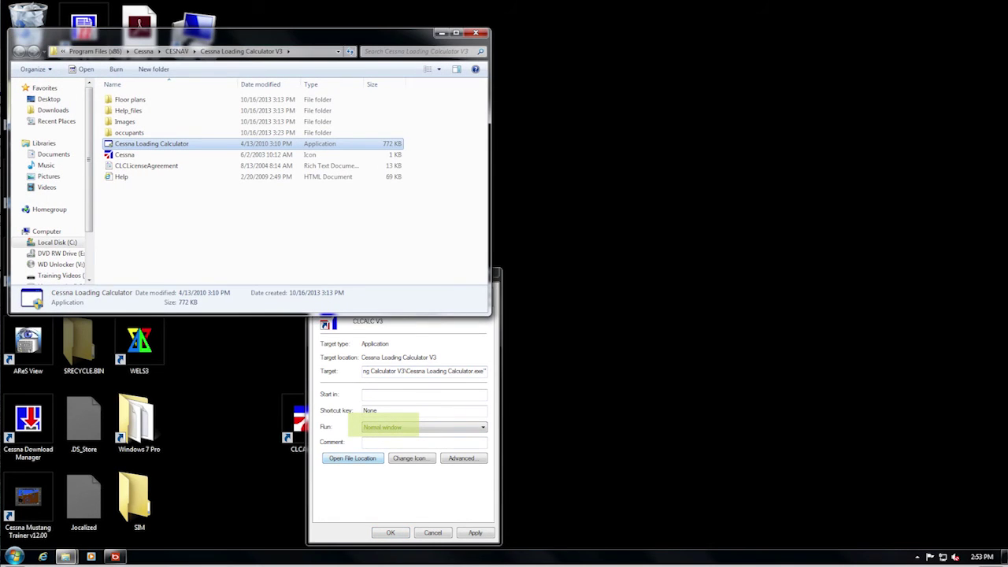
right_click(197, 218)
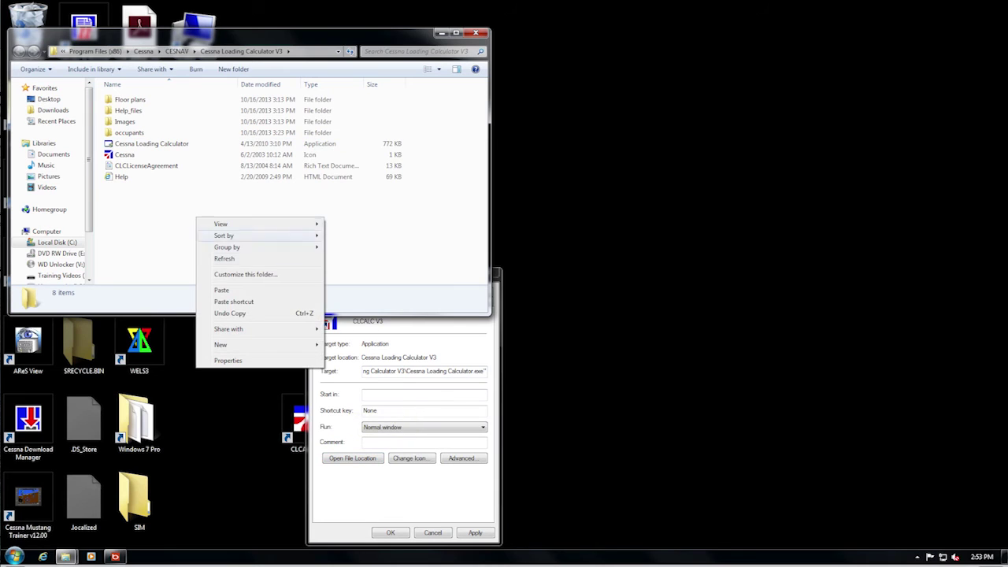
click(222, 290)
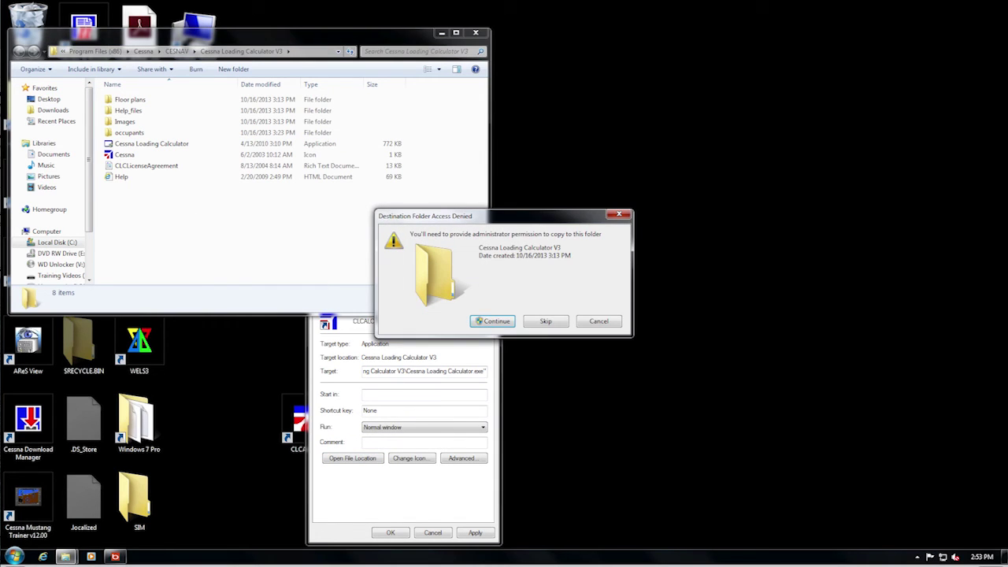
key(Return)
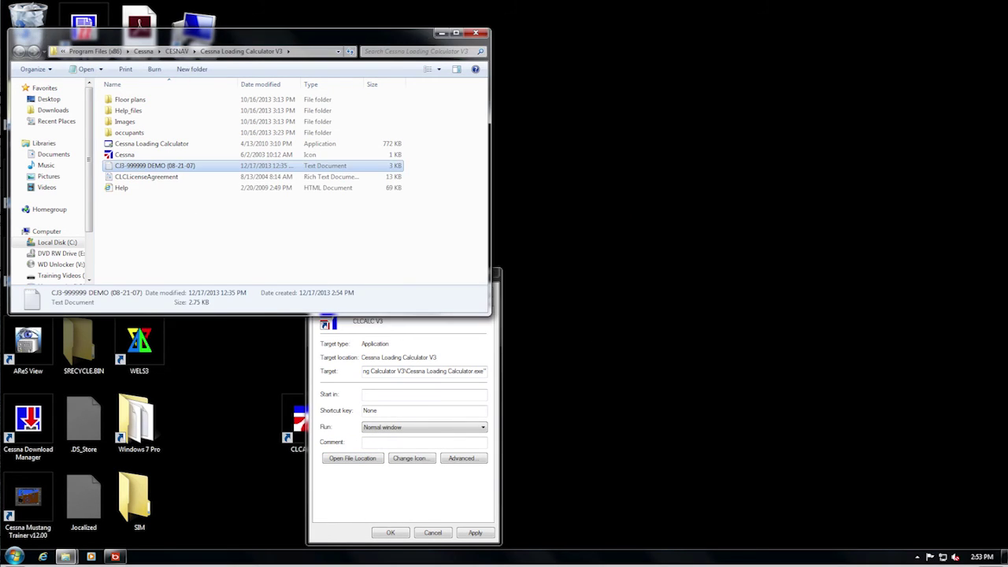
- Check the CJ3-999999 DEMO (08-21-07) file's properties to confirm it is not read-only
right_click(186, 167)
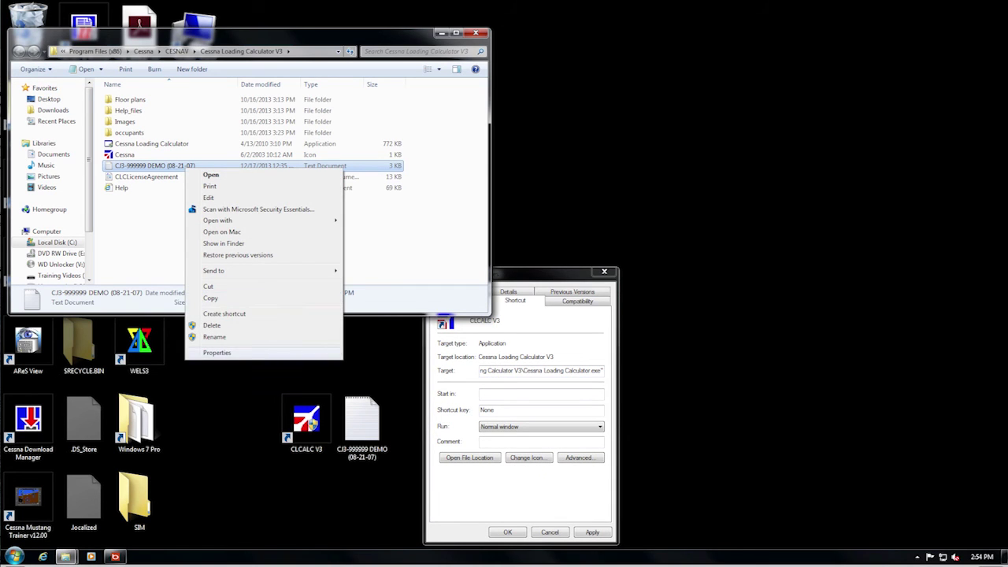
click(216, 352)
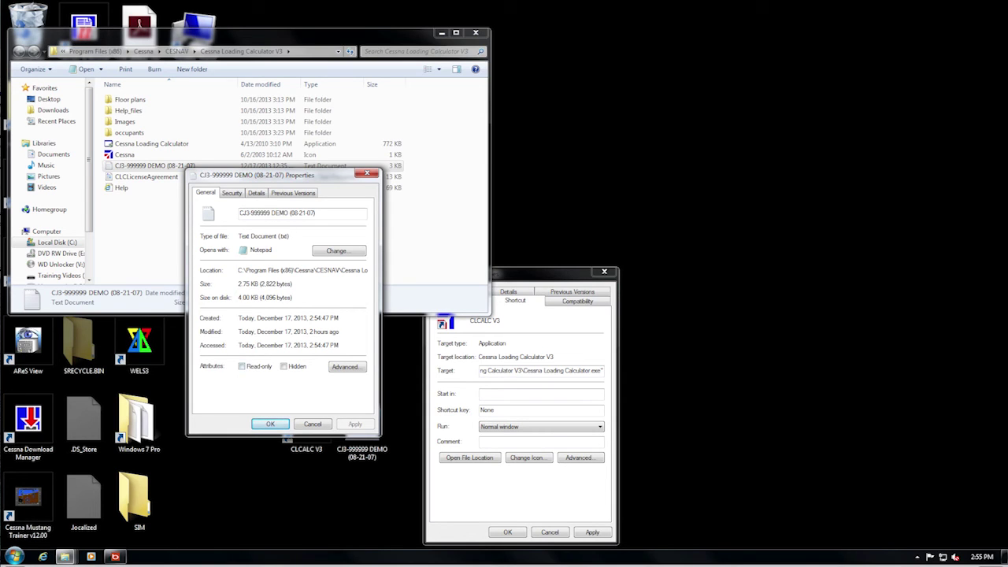
click(271, 424)
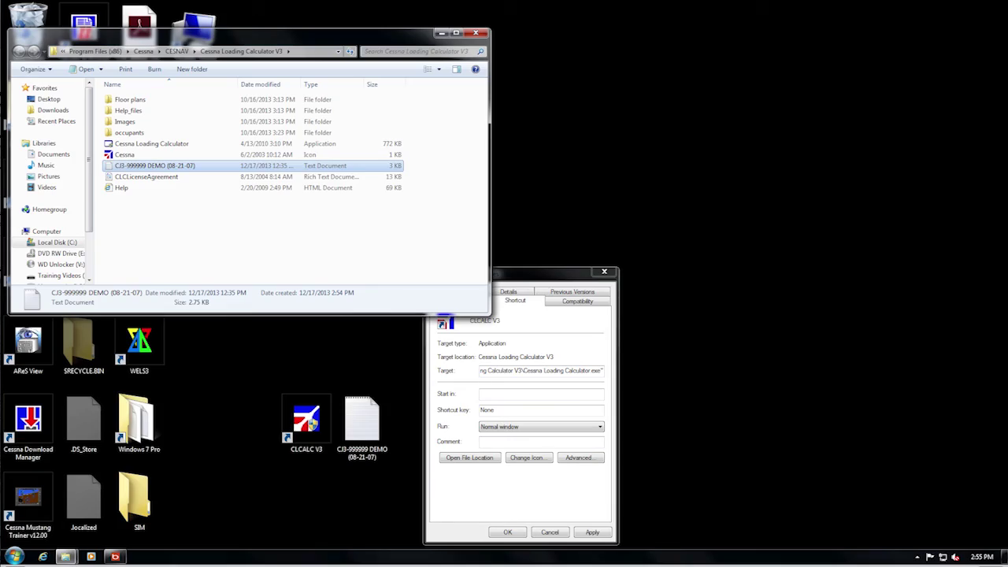